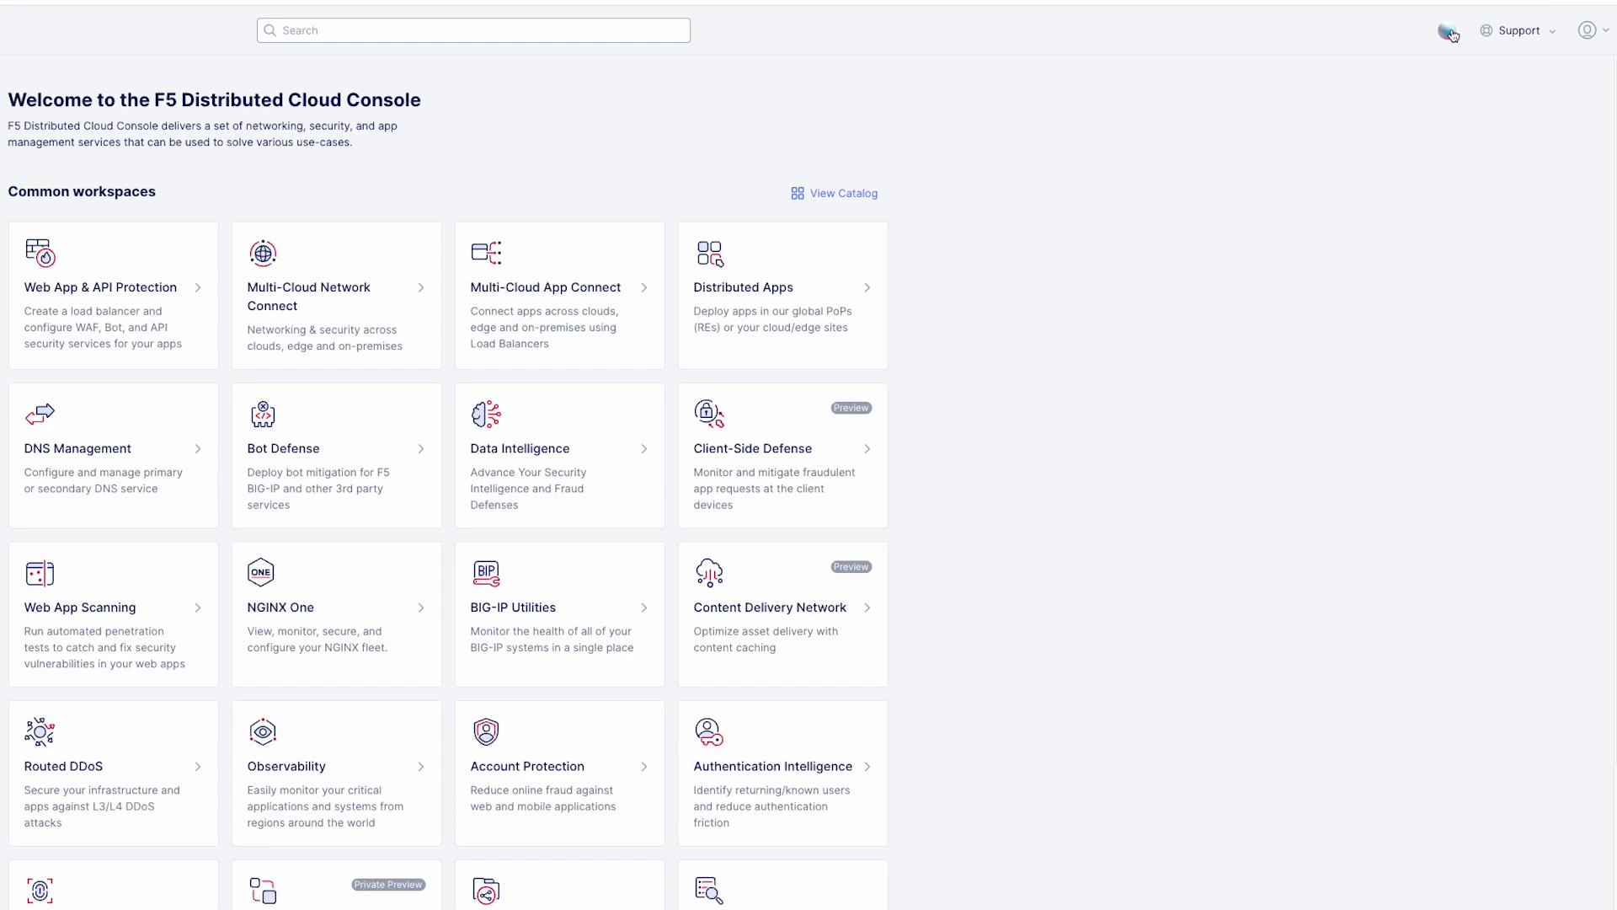
# Ask the AI Assistant about SQL injection and path traversal attacks on demo-juiceshop over 24 days.
pyautogui.click(1450, 32)
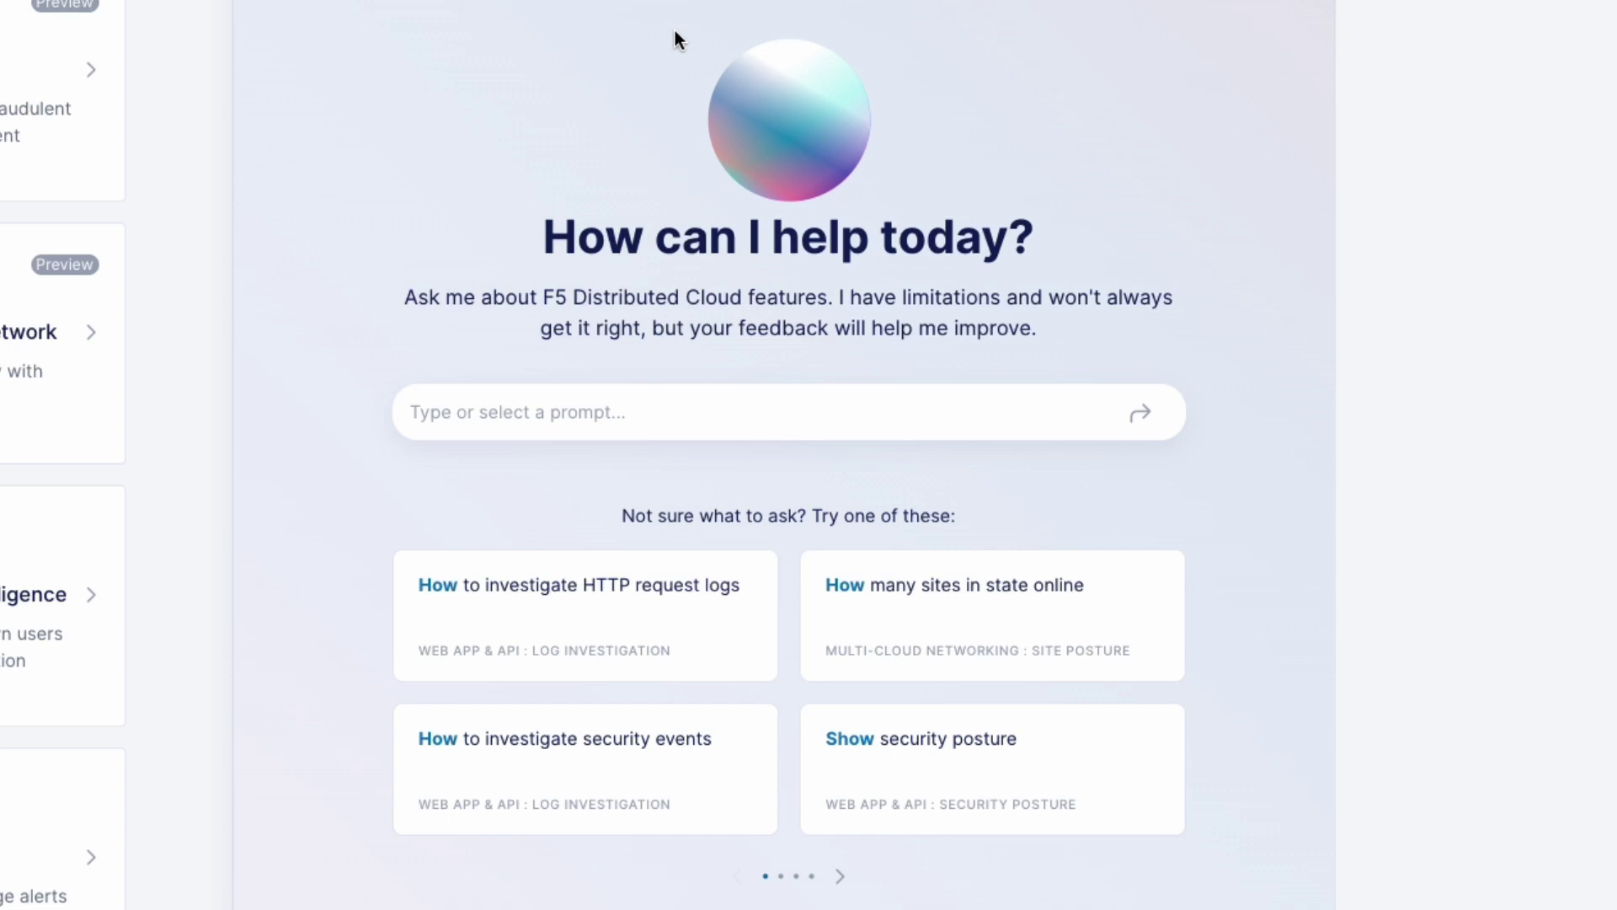
pyautogui.click(648, 416)
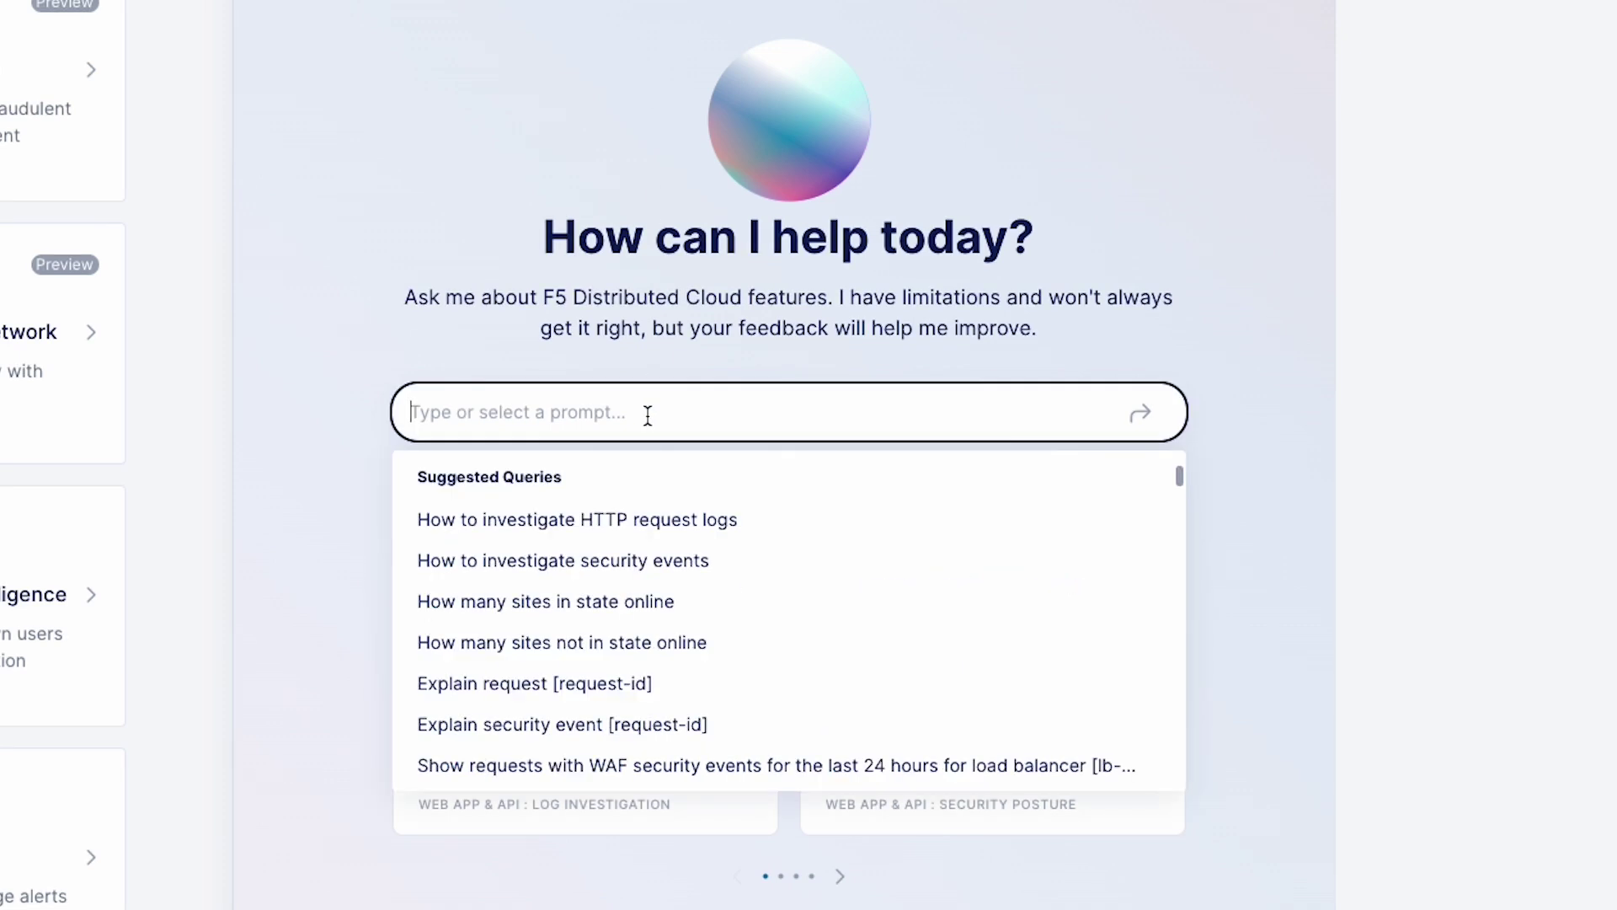
pyautogui.write('Show SQL injection and directory traversal attacks in the last 24 days for load balancer [demo-juiceshop] in namespace [f5xc-waap-demo]')
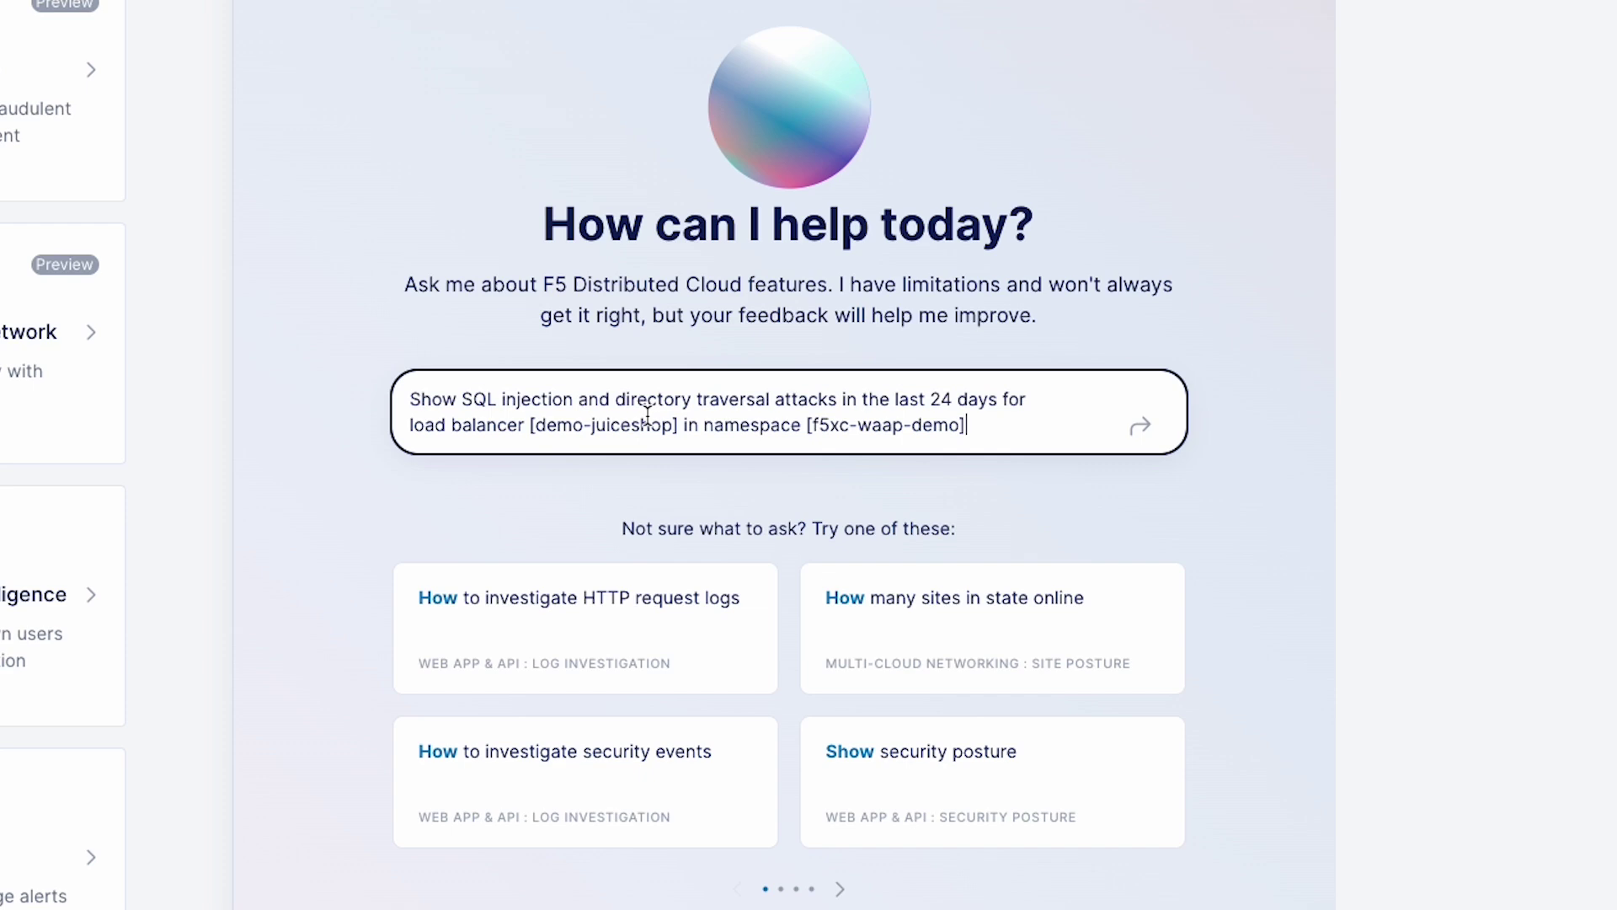
pyautogui.click(1141, 426)
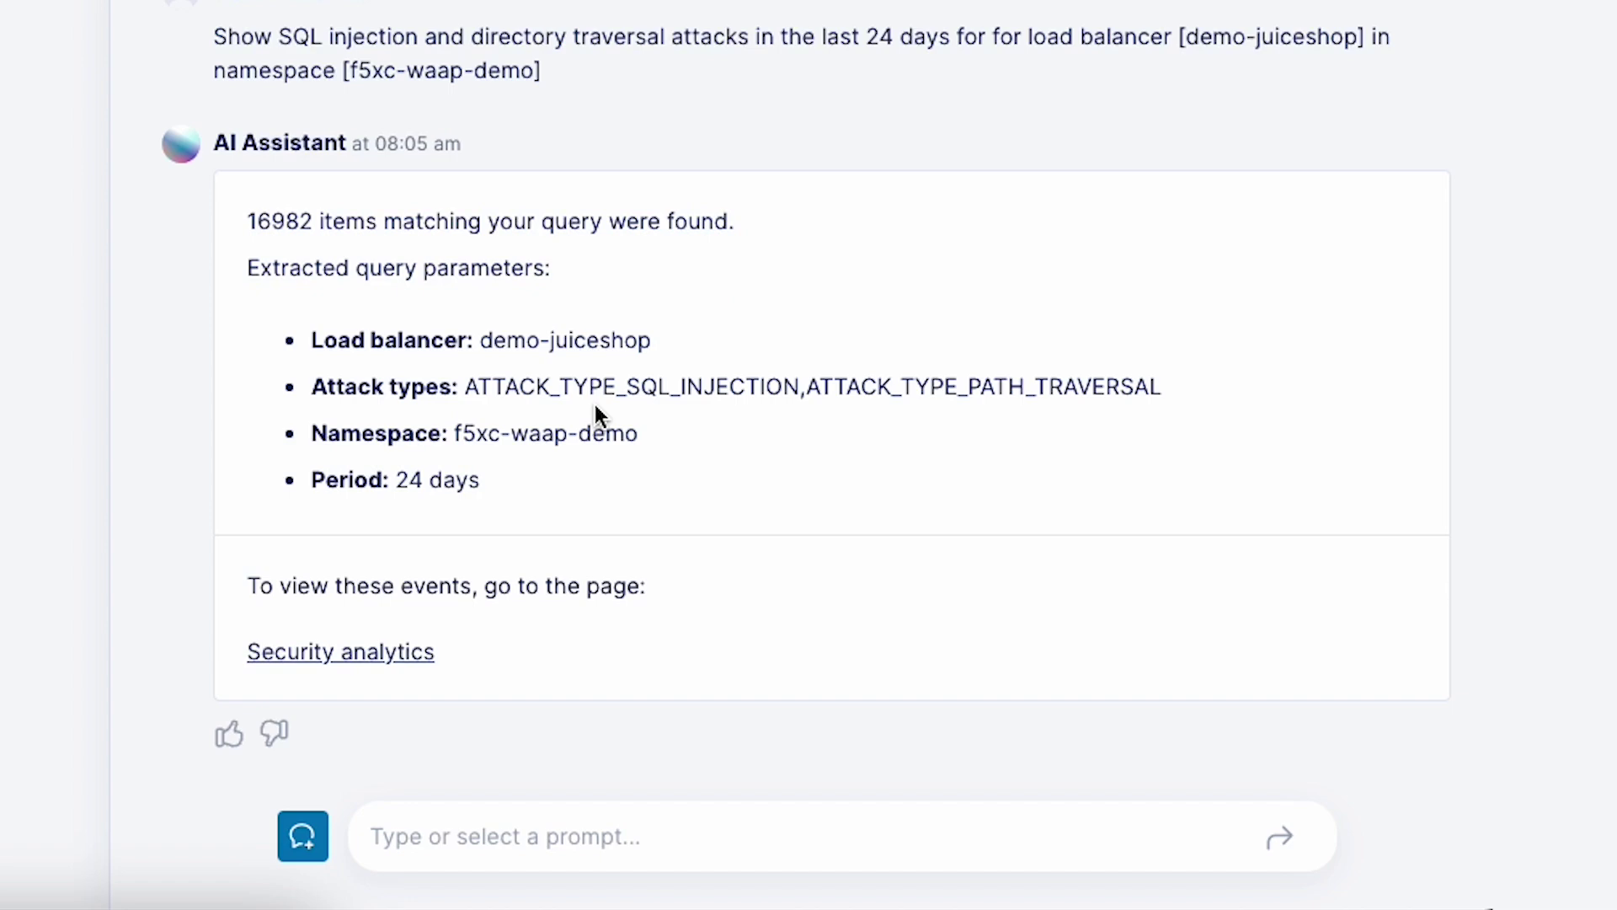
# Explain the first blocked event from Security analytics with AI and expand its Detection Details.
pyautogui.click(417, 658)
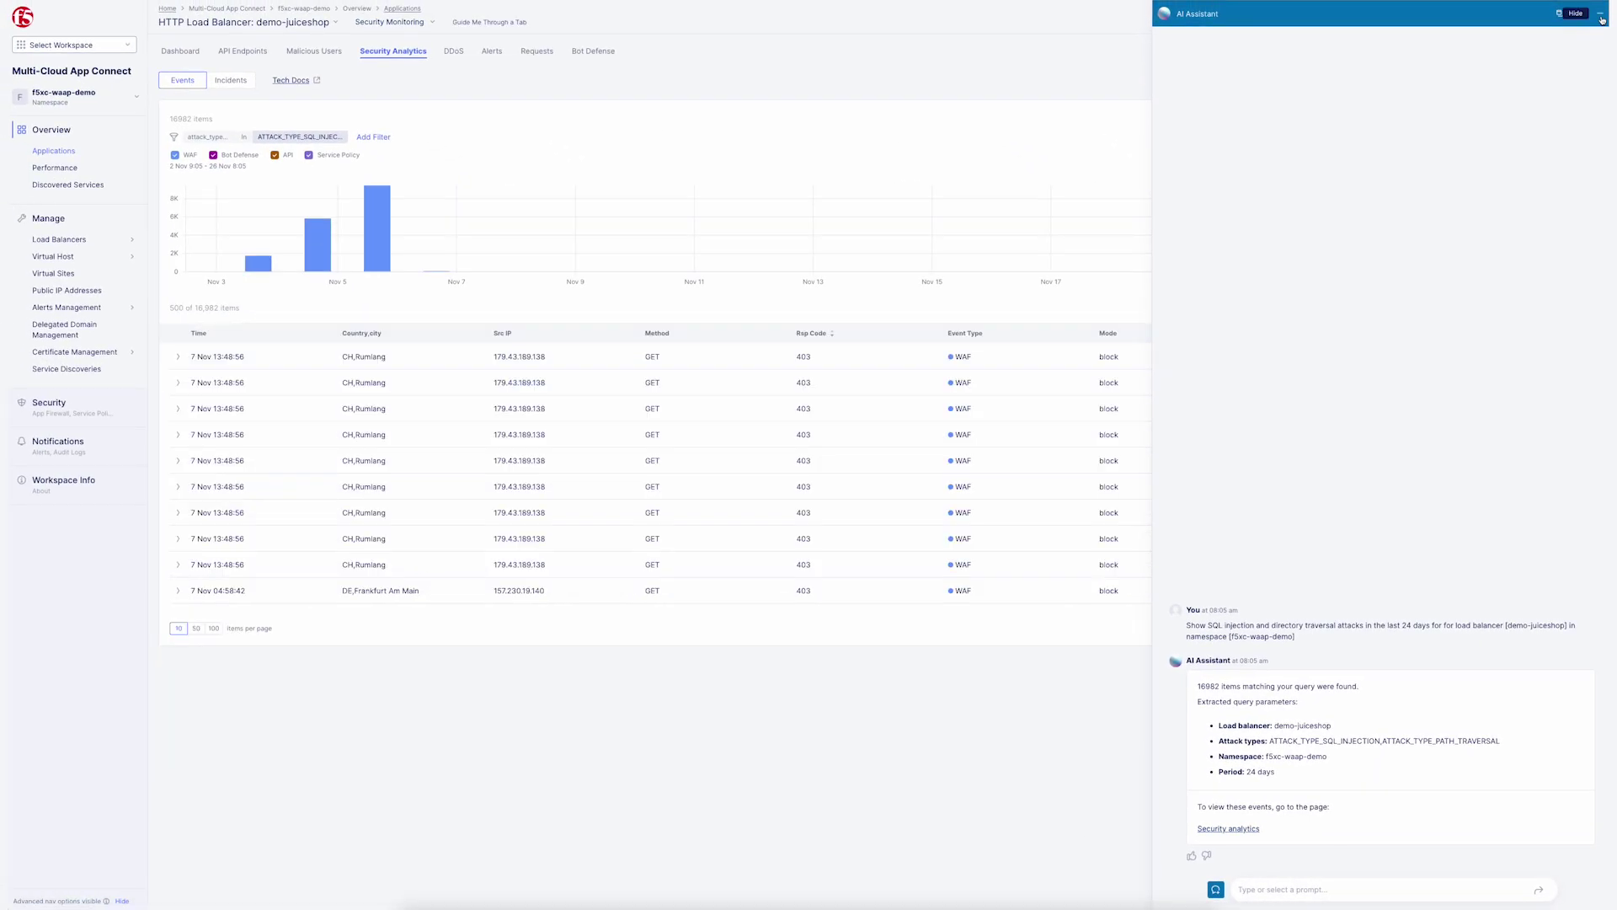
pyautogui.click(1601, 15)
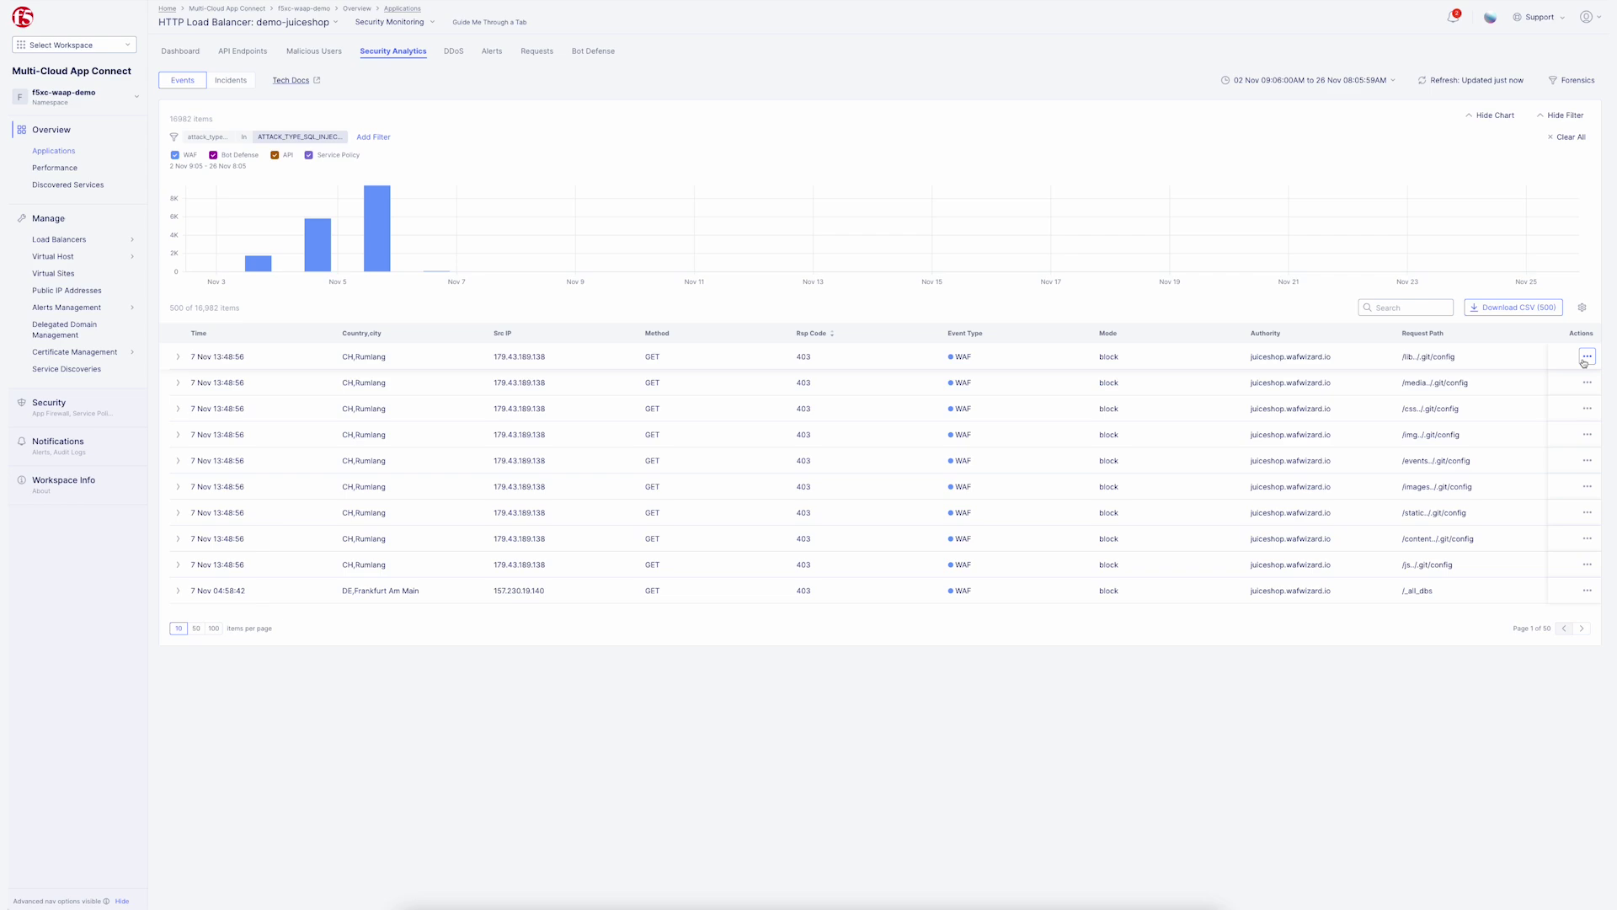
pyautogui.click(1587, 356)
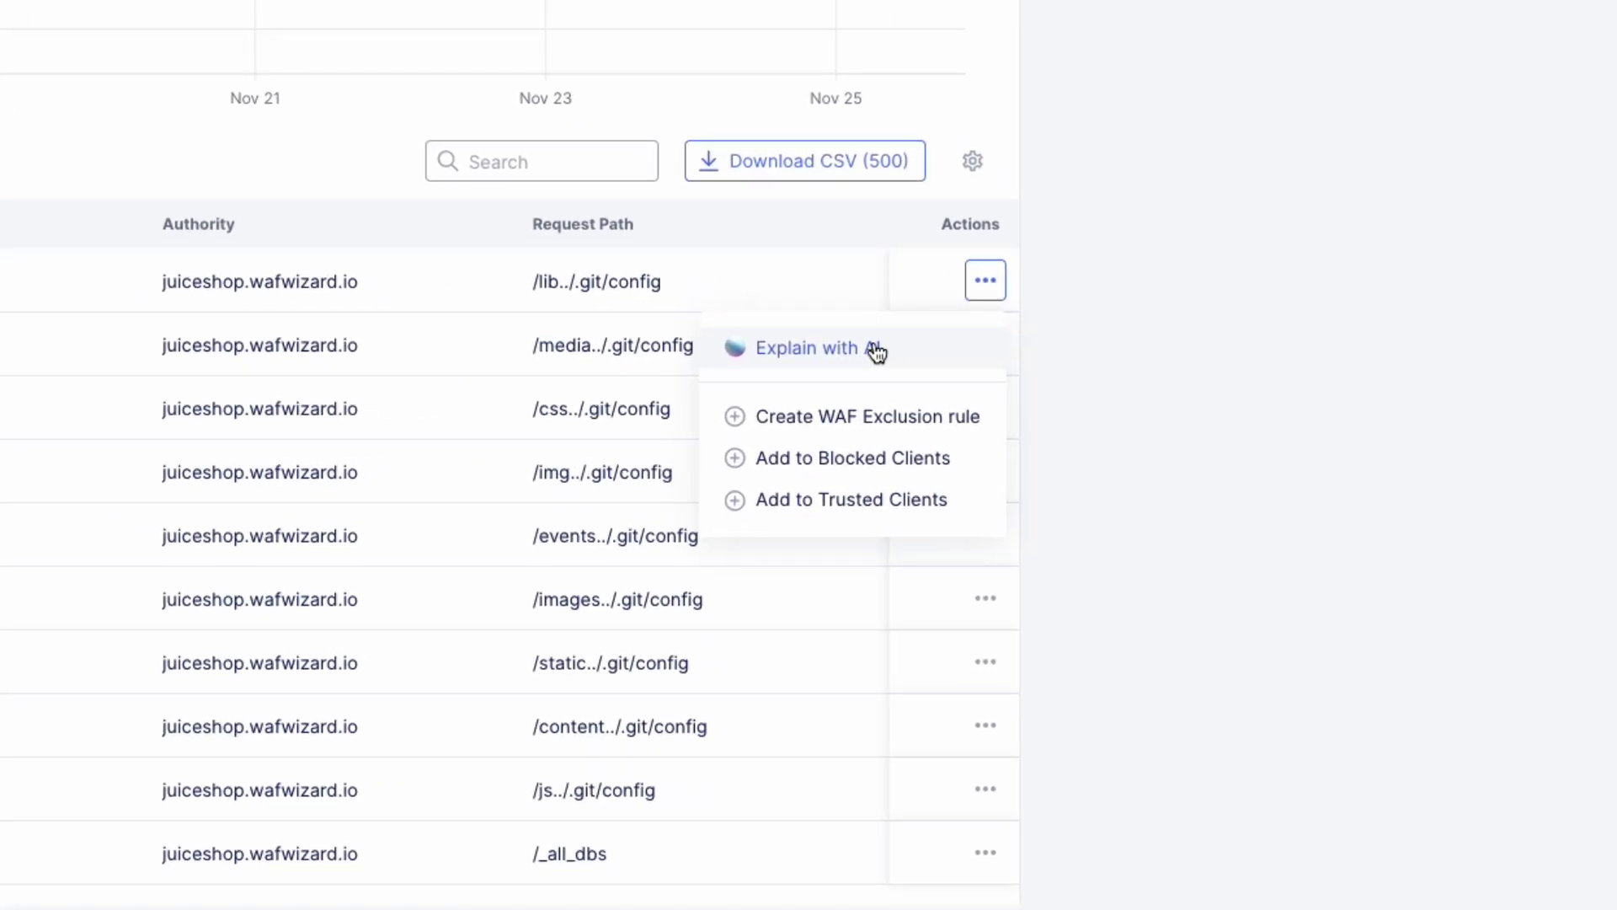
pyautogui.click(876, 352)
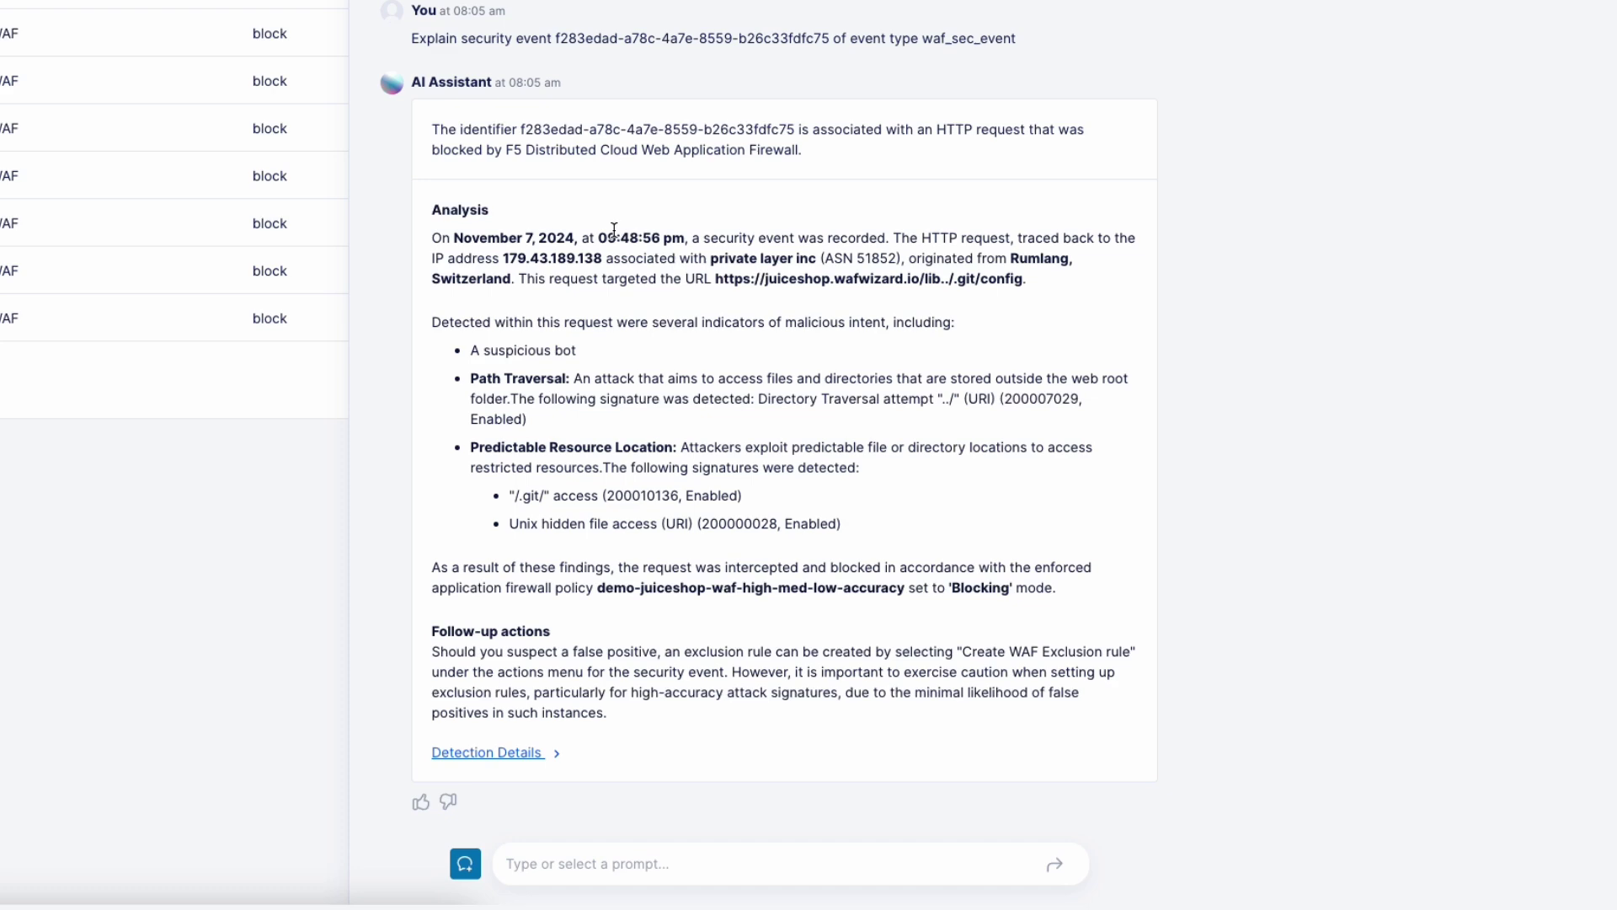
pyautogui.click(530, 751)
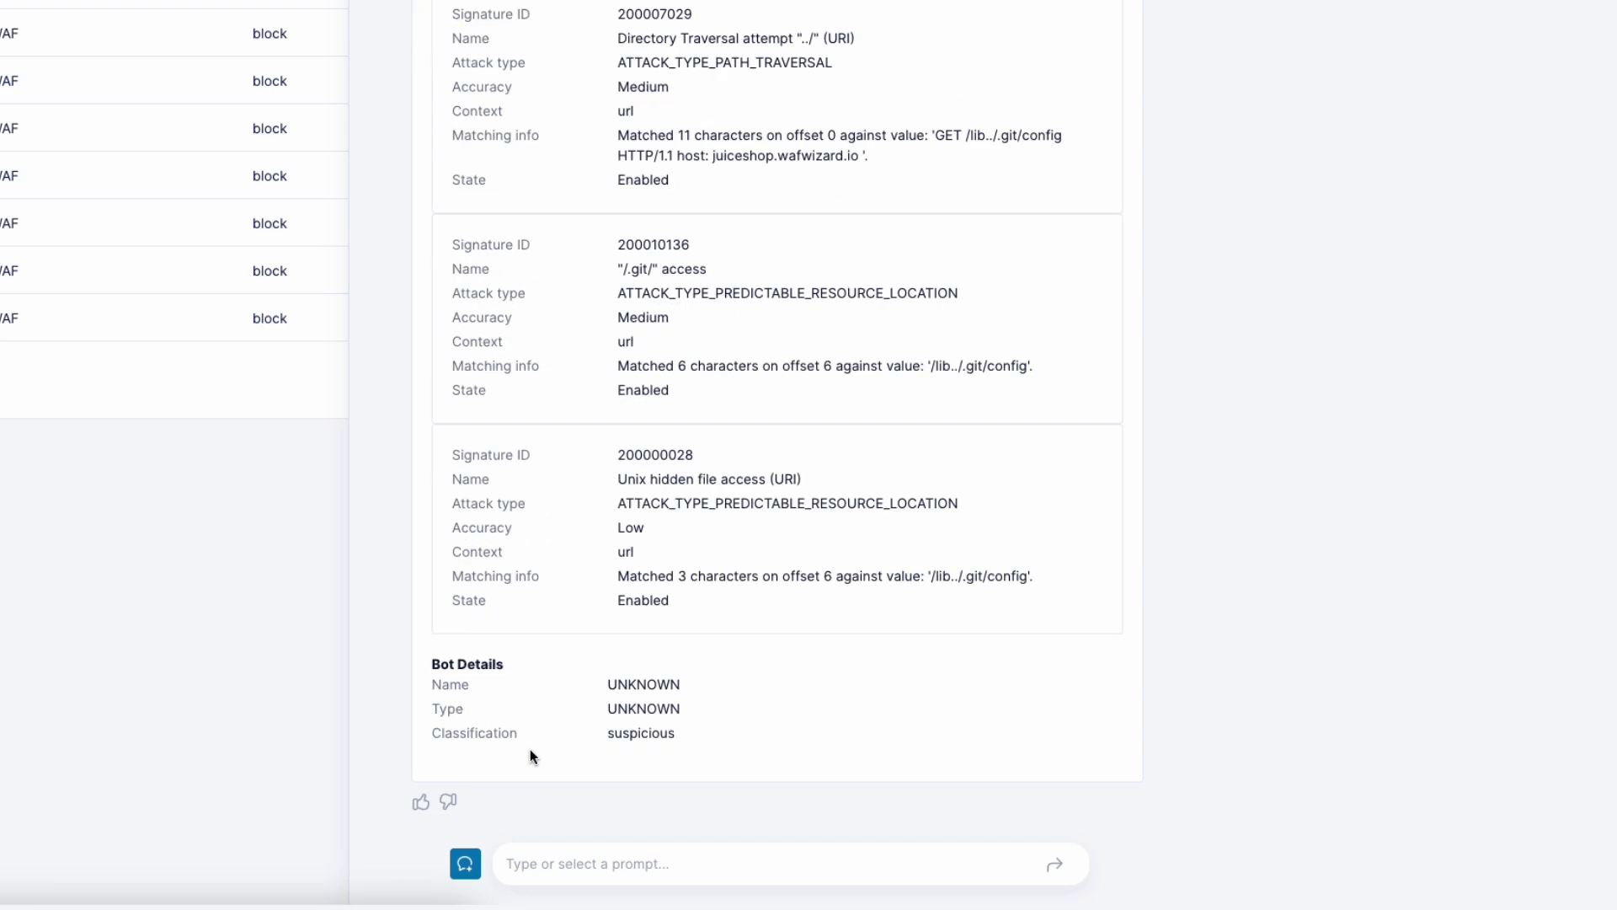
pyautogui.scroll(2, 529, 750)
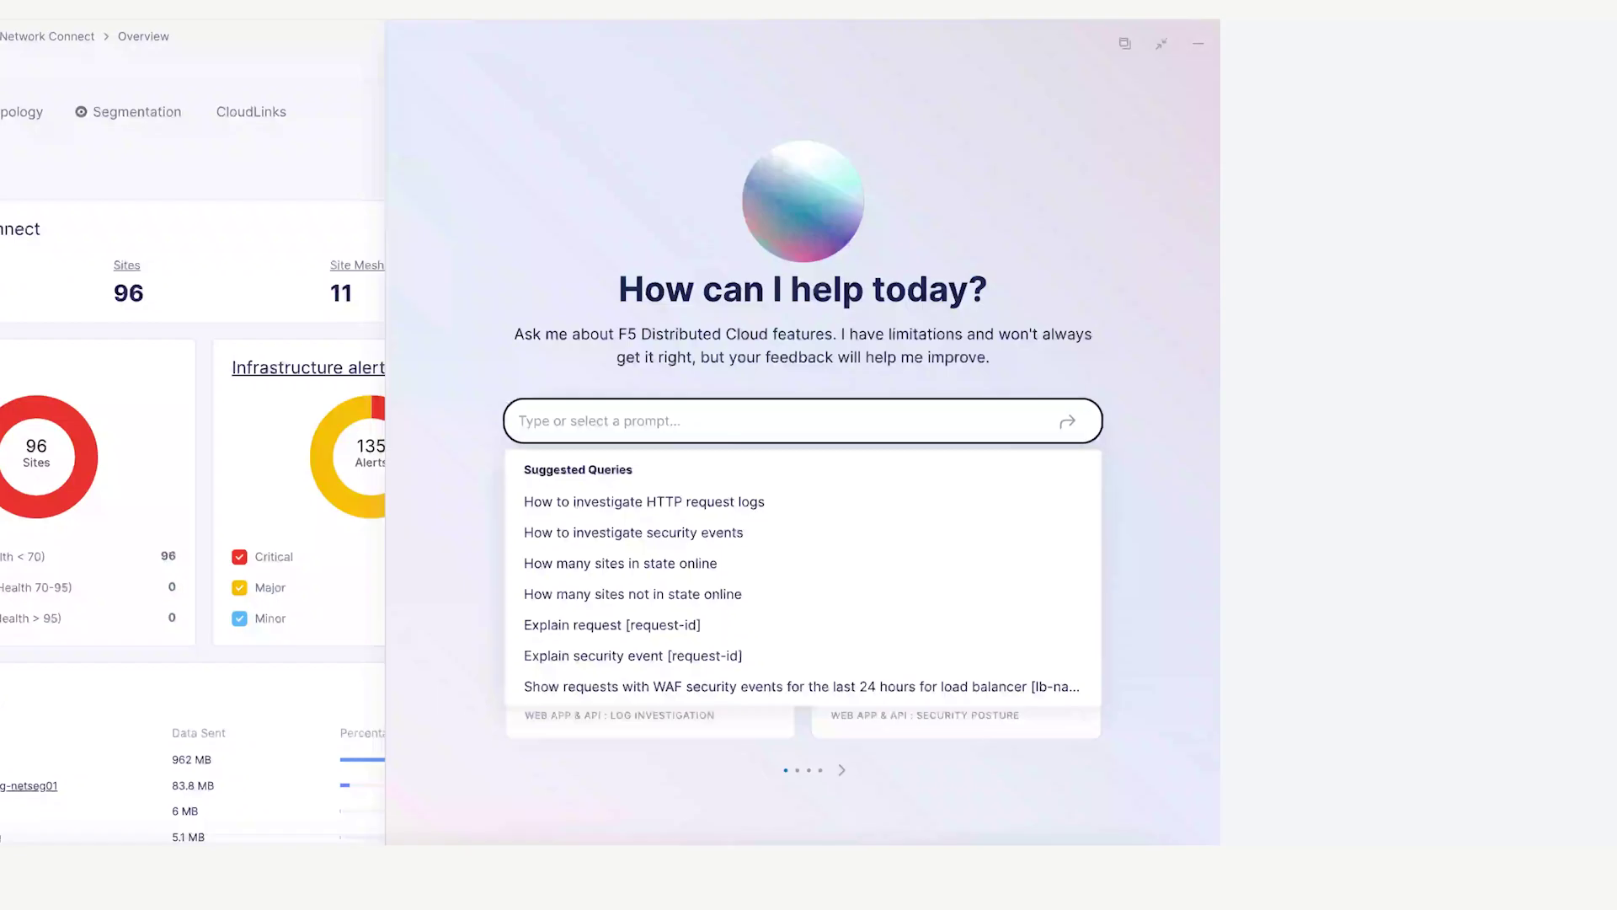
pyautogui.write('show site')
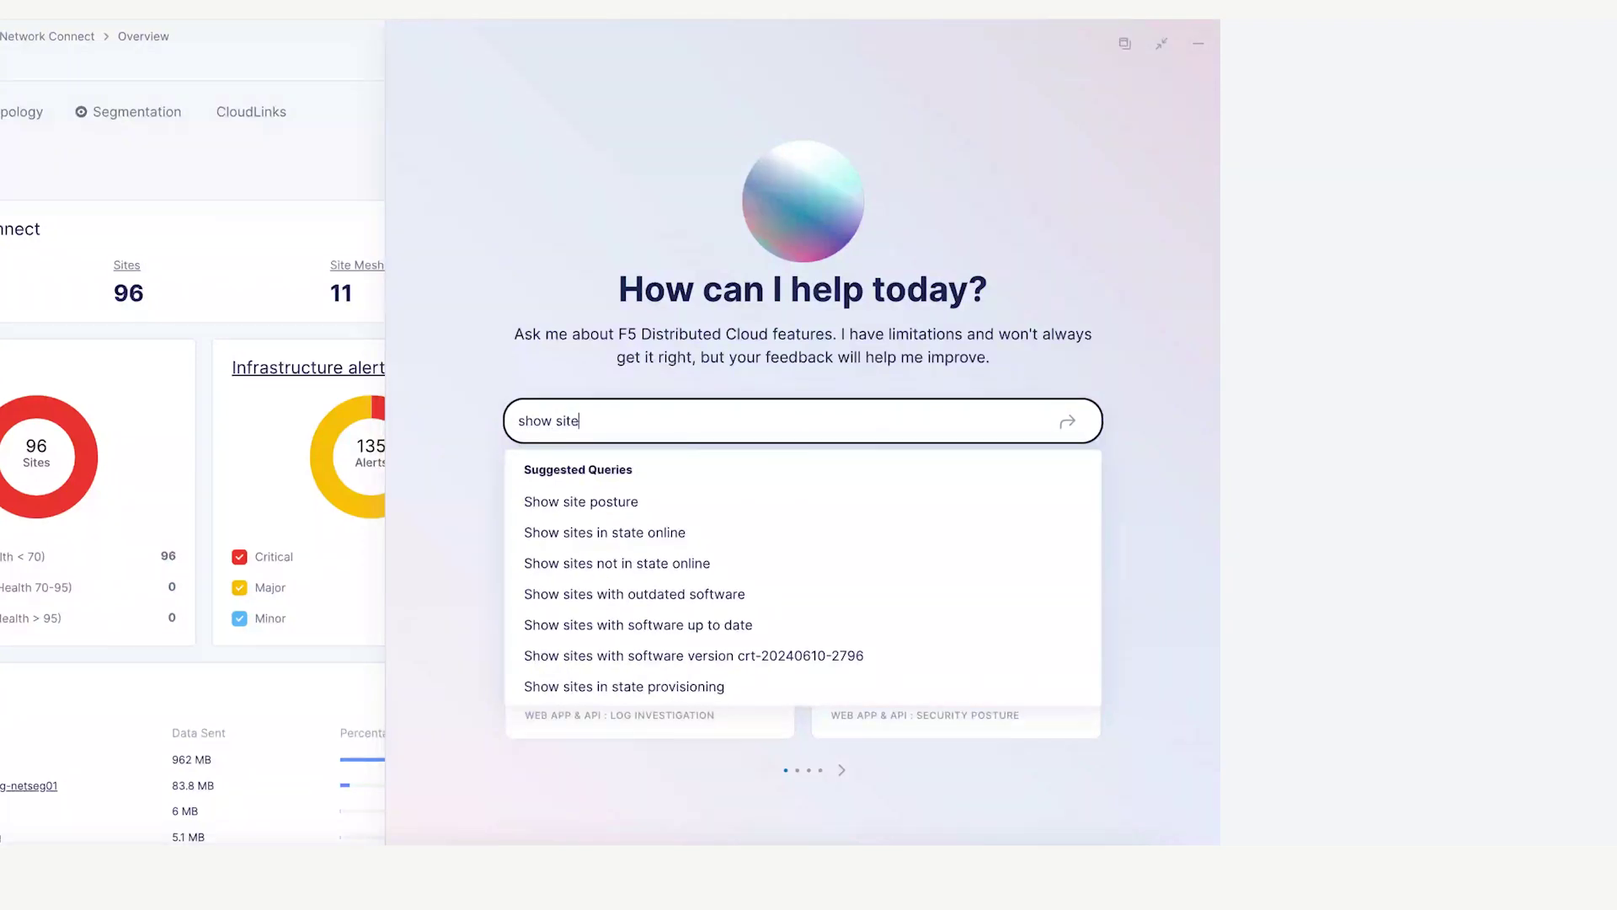
pyautogui.write(' posture')
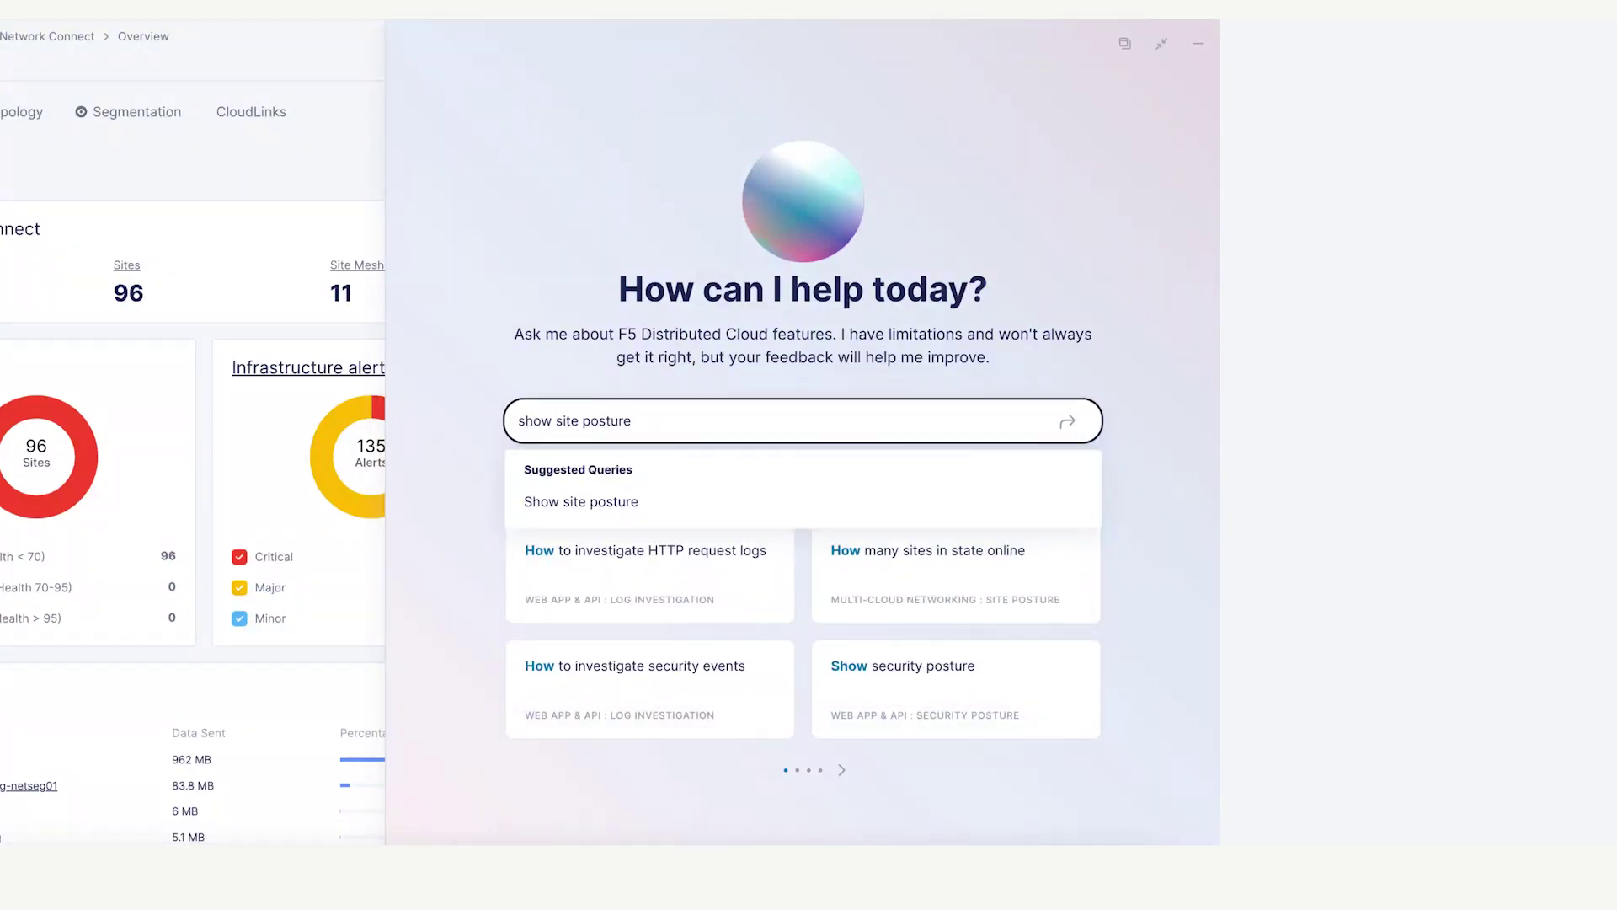
# Ask for site posture, the failed-site count and list, then an analysis of az-stag-aman.
pyautogui.press('Return')
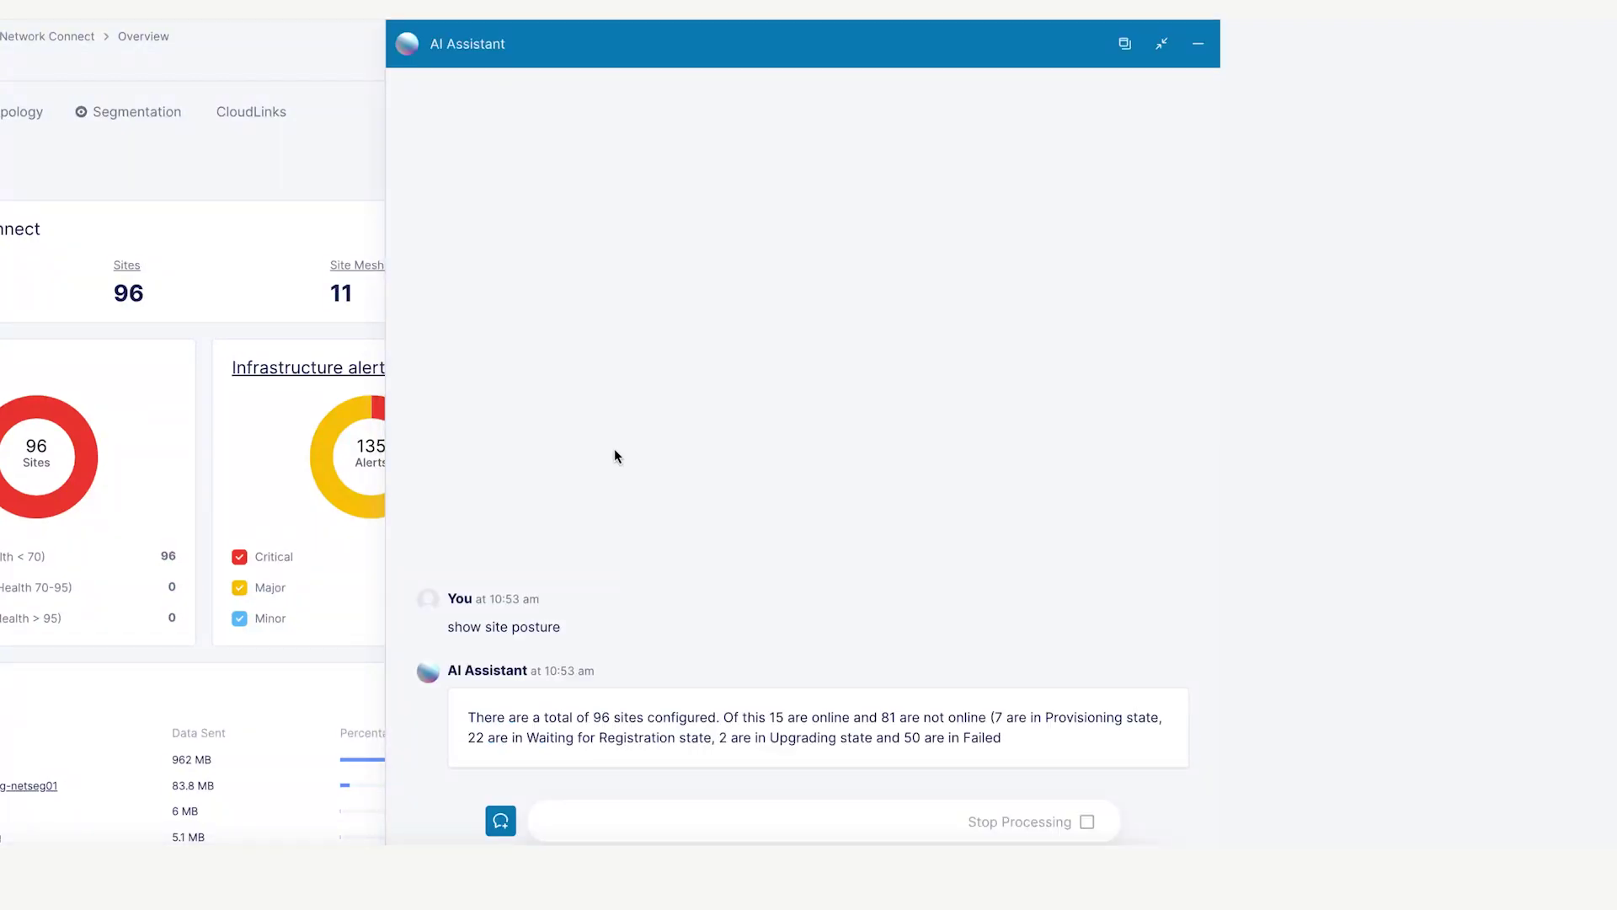
pyautogui.click(600, 821)
pyautogui.write('how many sit')
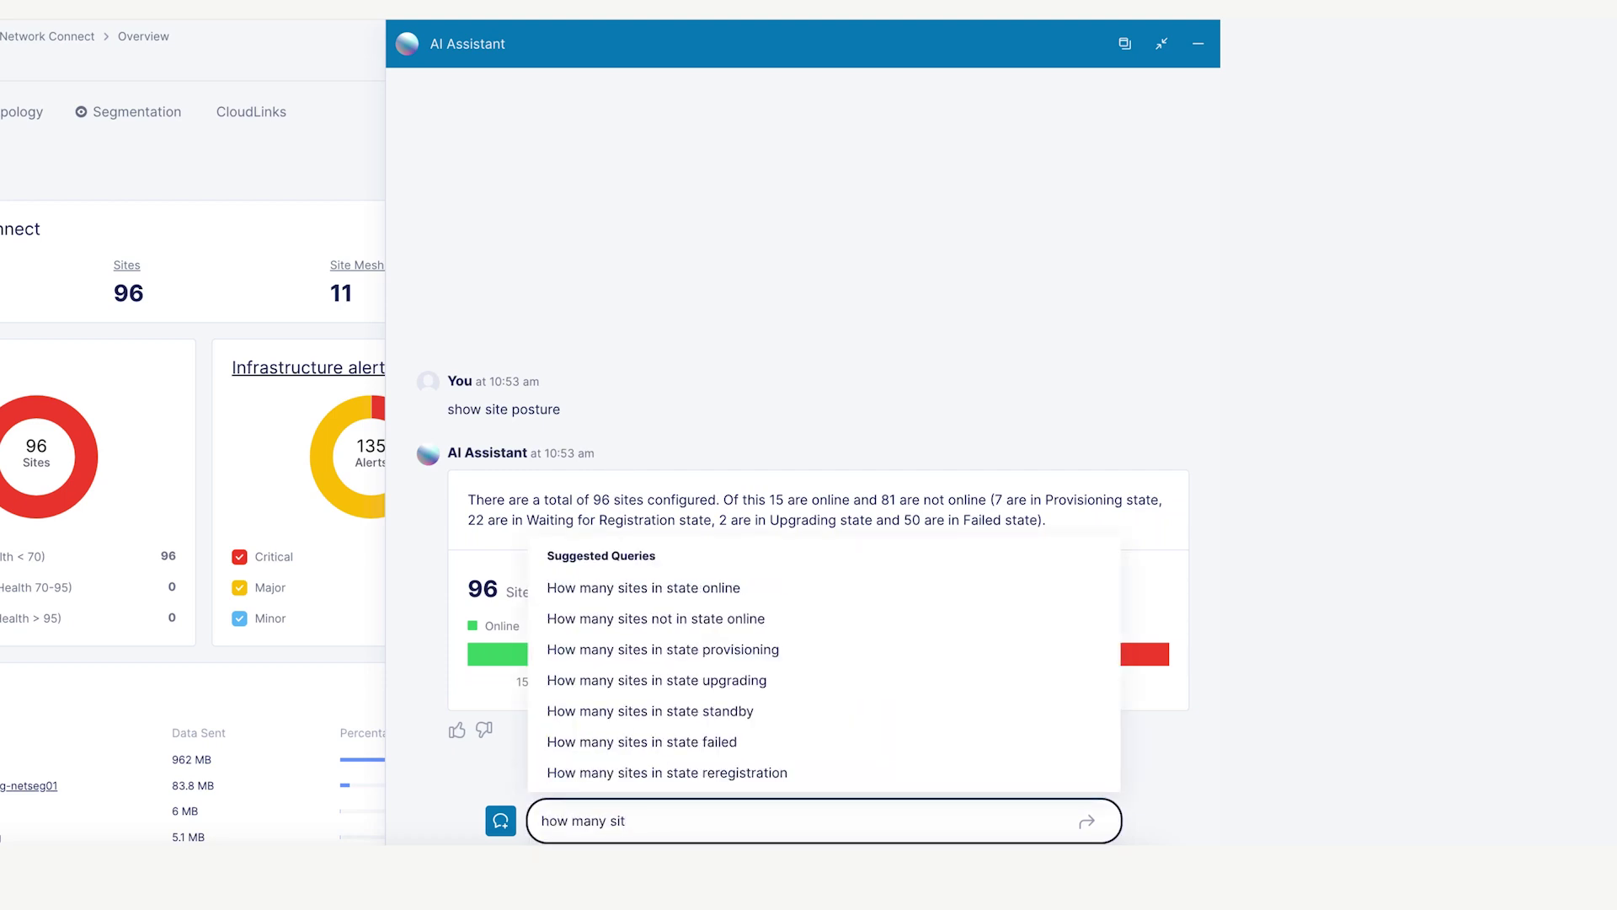
pyautogui.write('es')
pyautogui.click(679, 752)
pyautogui.press('Return')
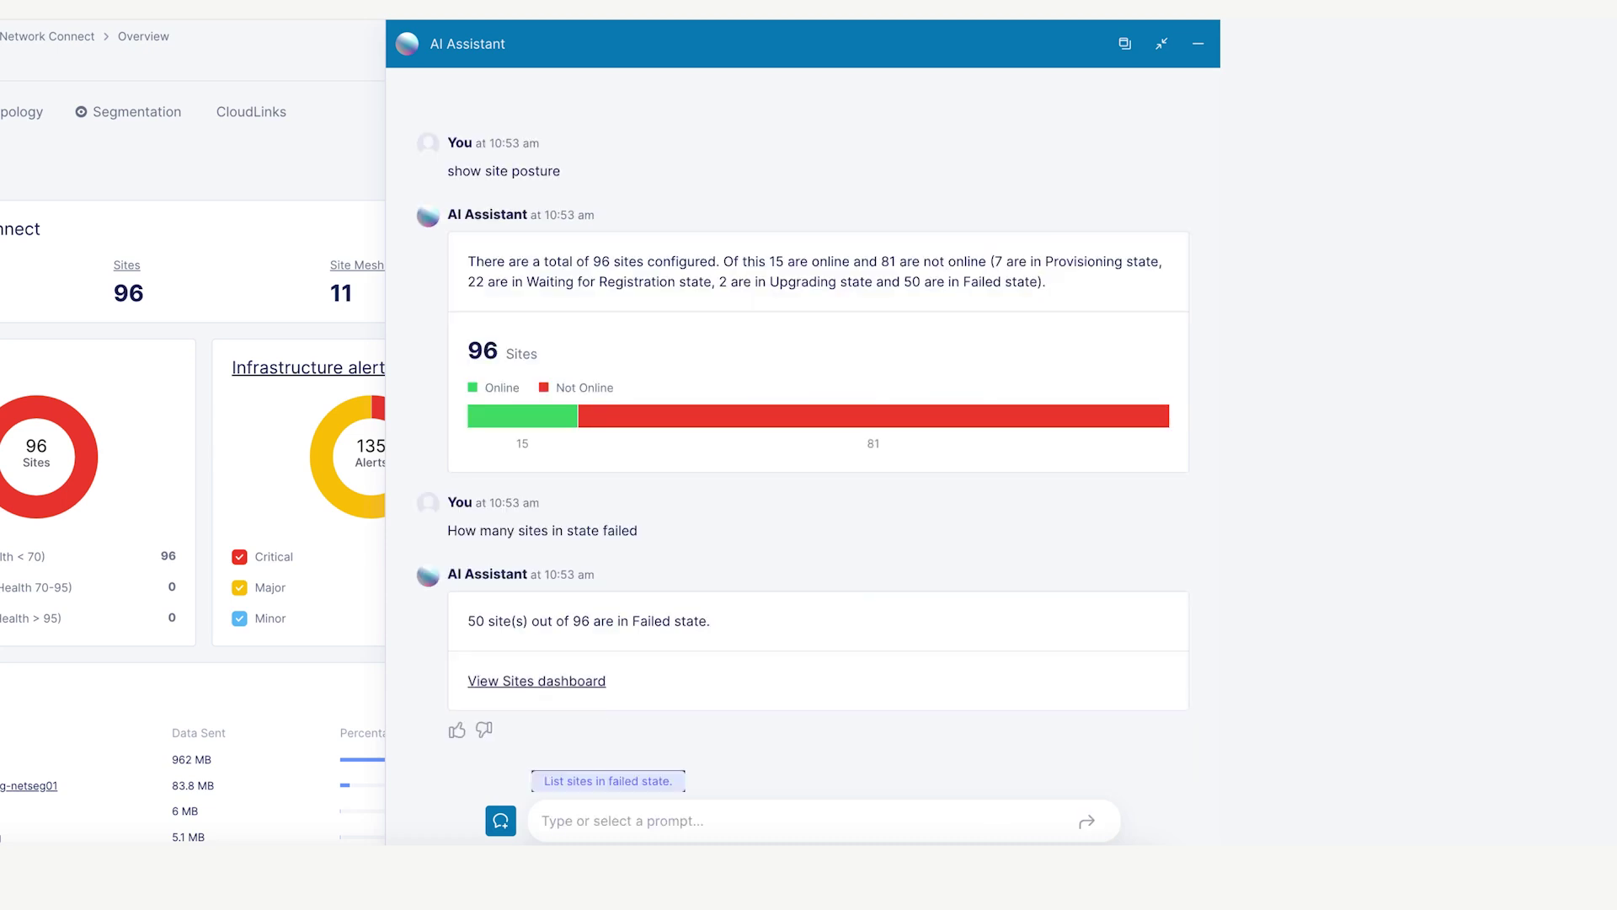
pyautogui.click(658, 783)
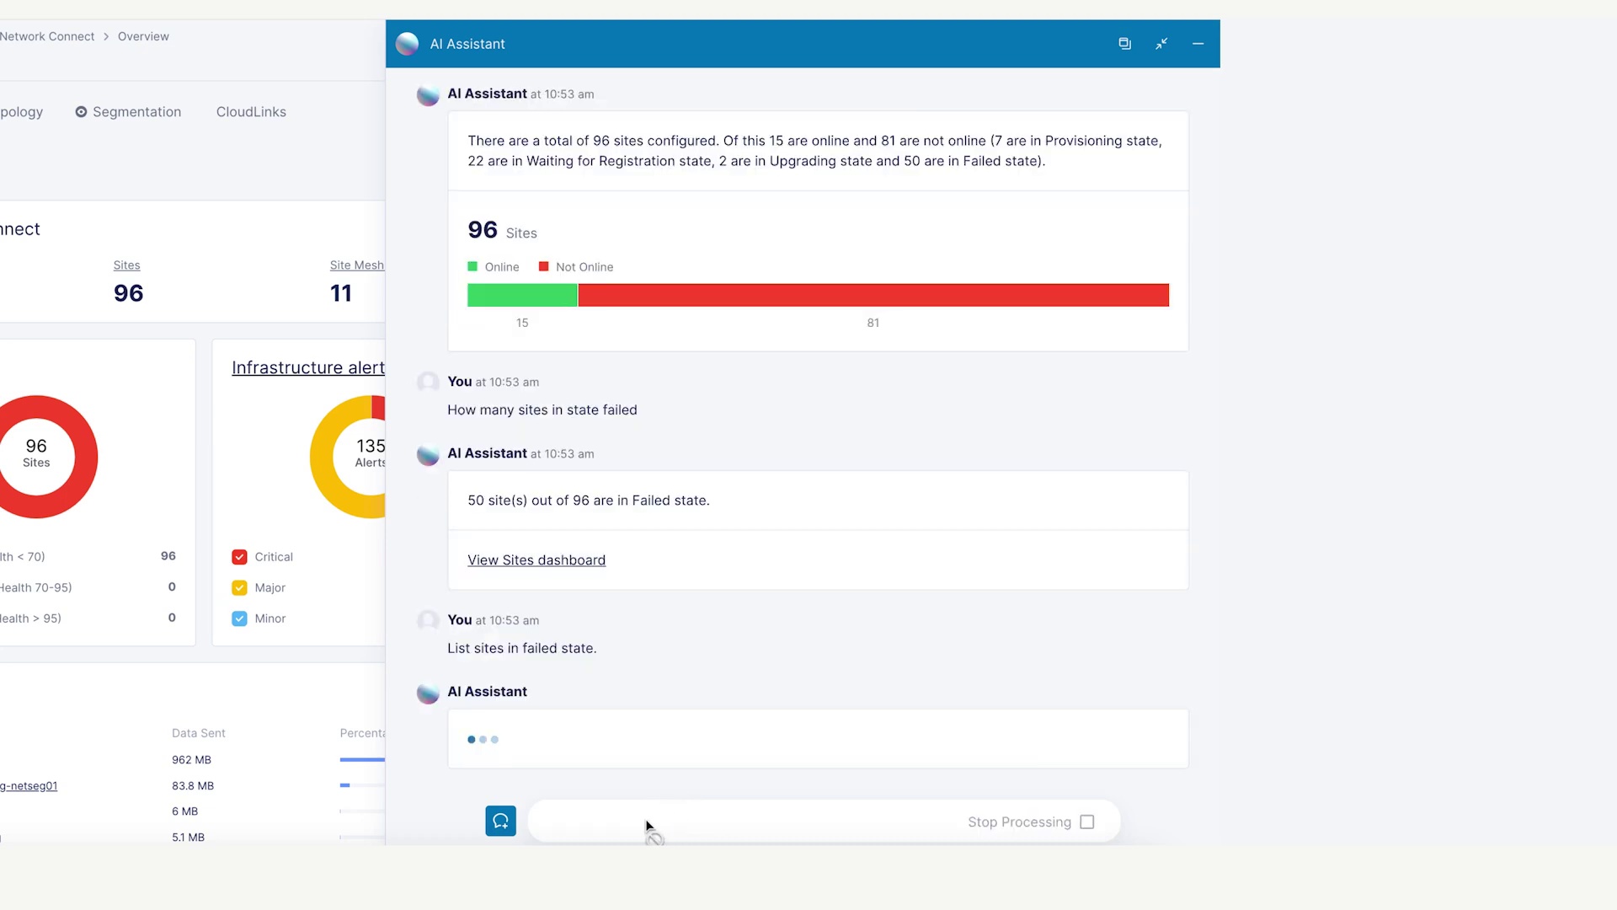
pyautogui.write('Anal')
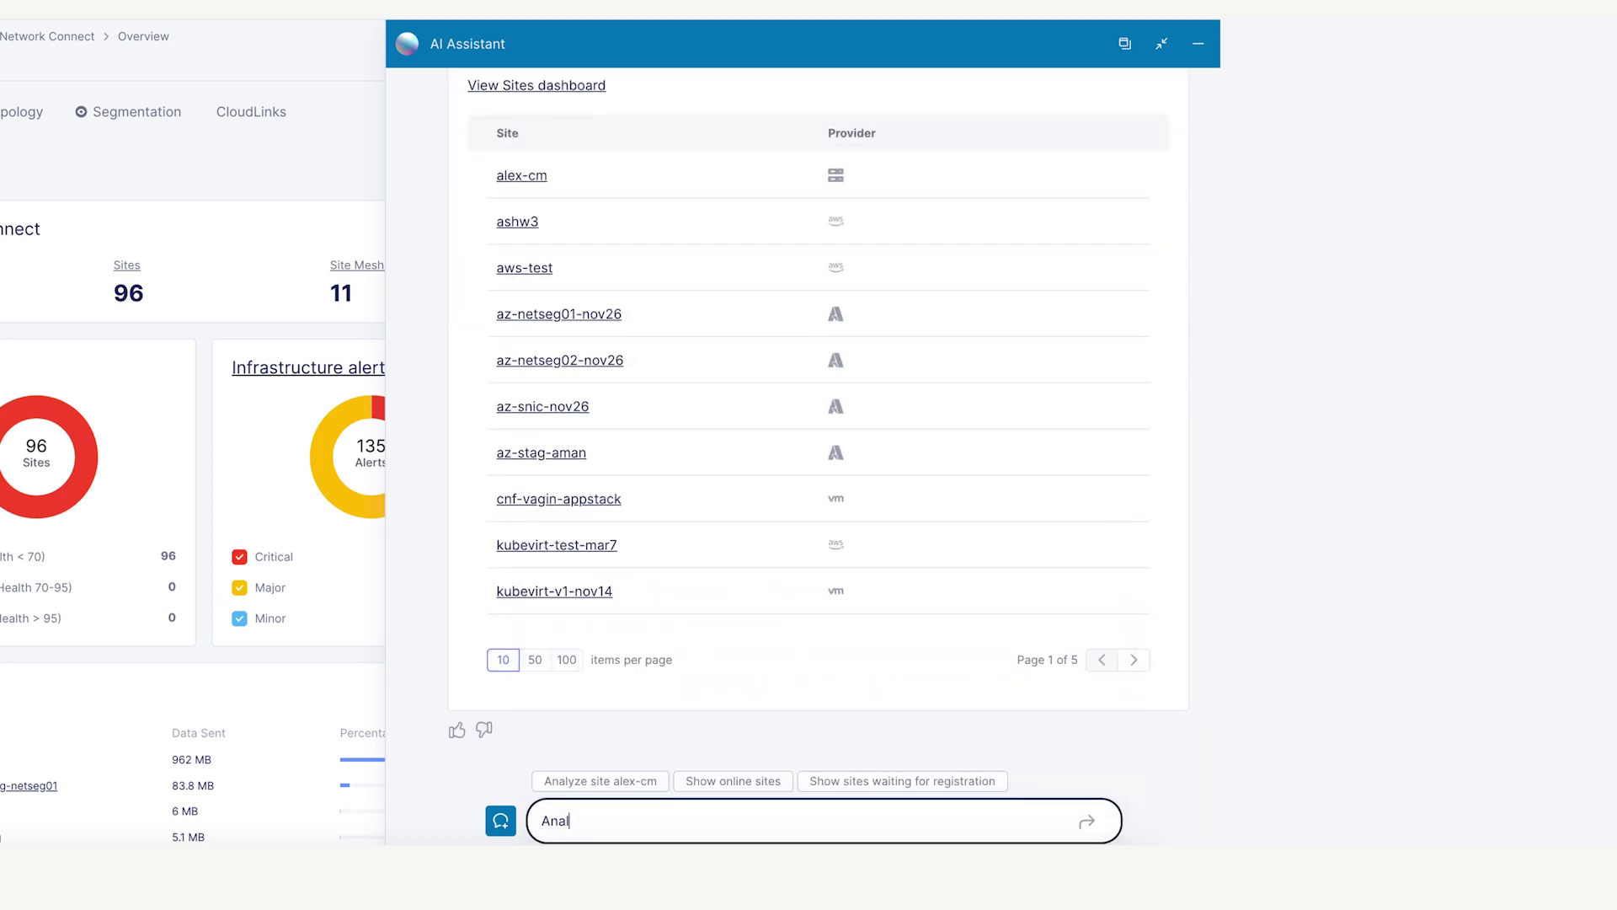
pyautogui.write('yze site az-')
pyautogui.write('stag-aman')
pyautogui.press('Return')
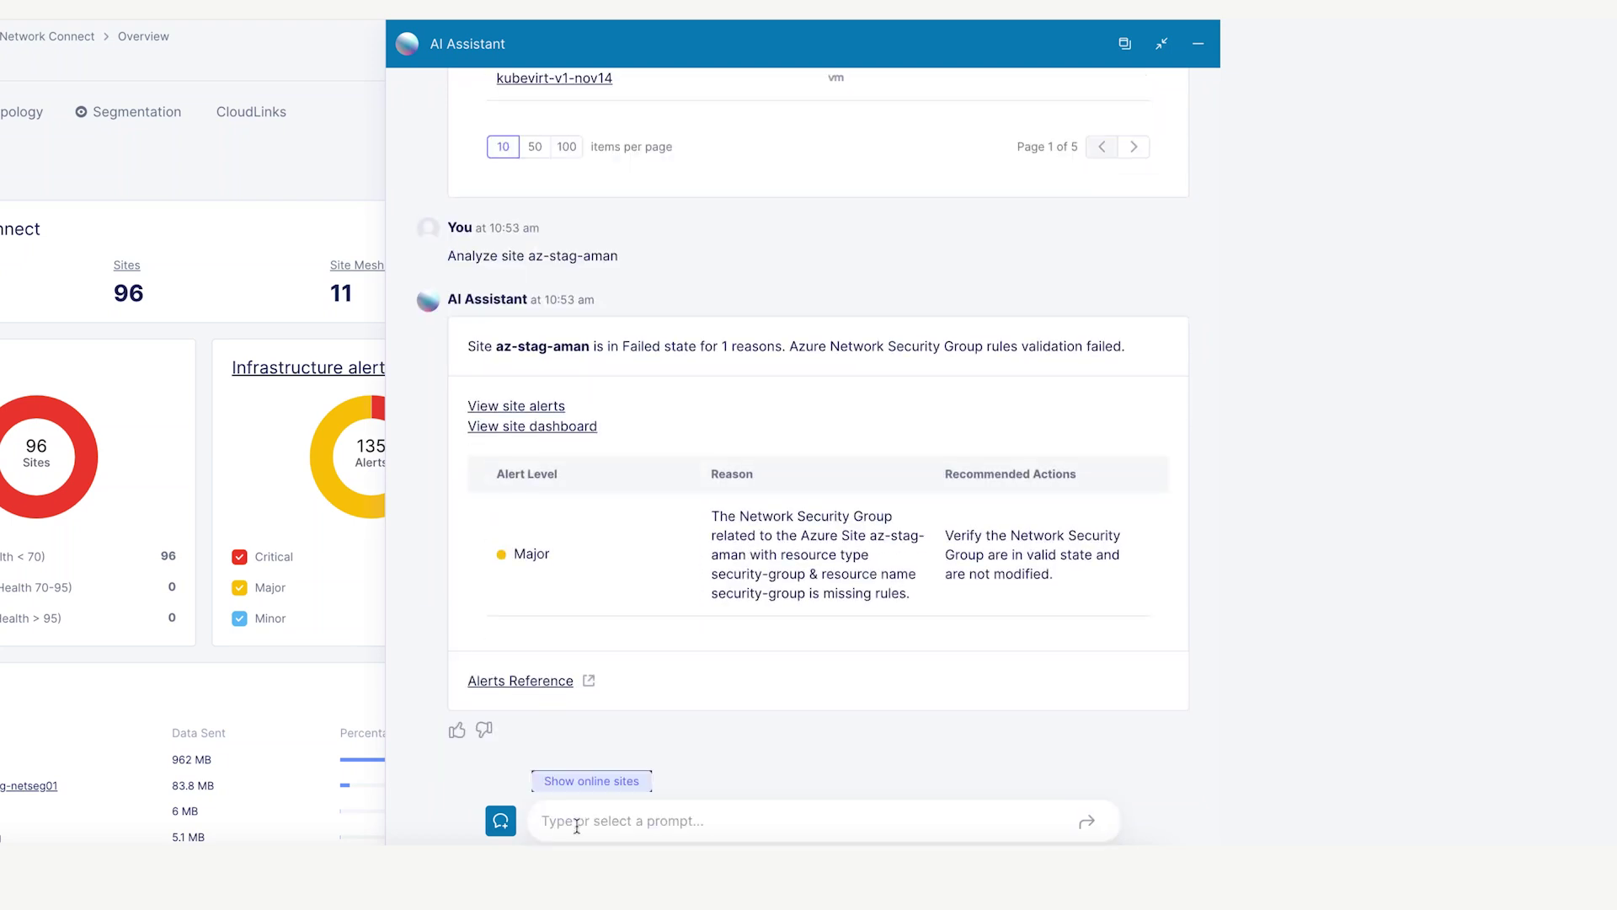
pyautogui.write('show top 3')
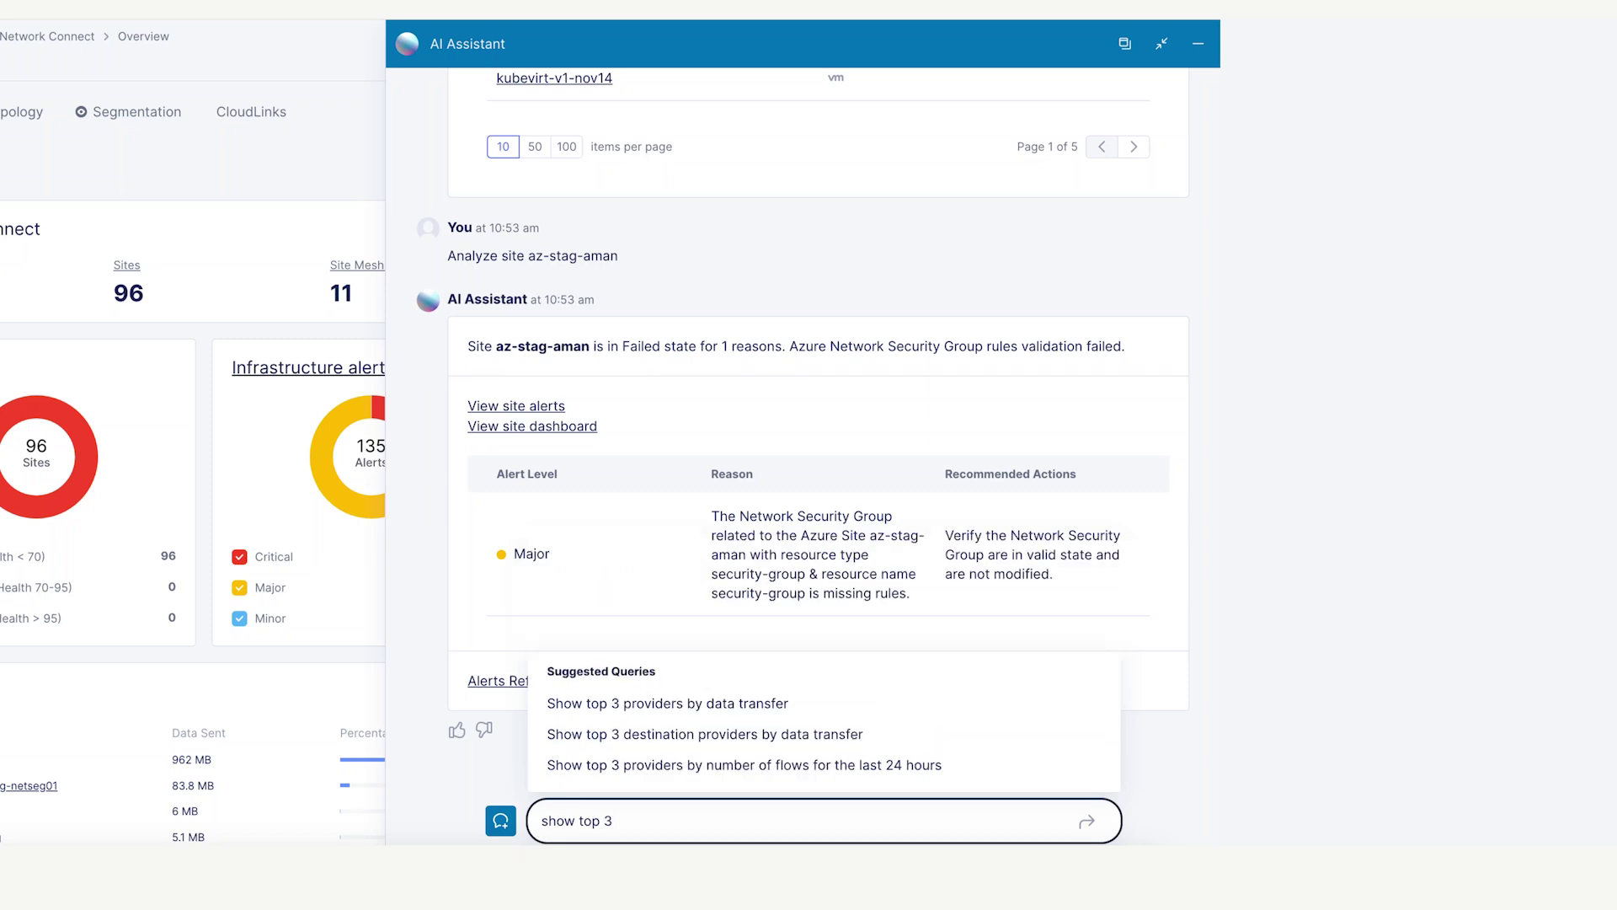
# Request top 3 destination providers by data transfer, an anomaly summary, and top 20 anomalous flows.
pyautogui.click(633, 733)
pyautogui.press('Return')
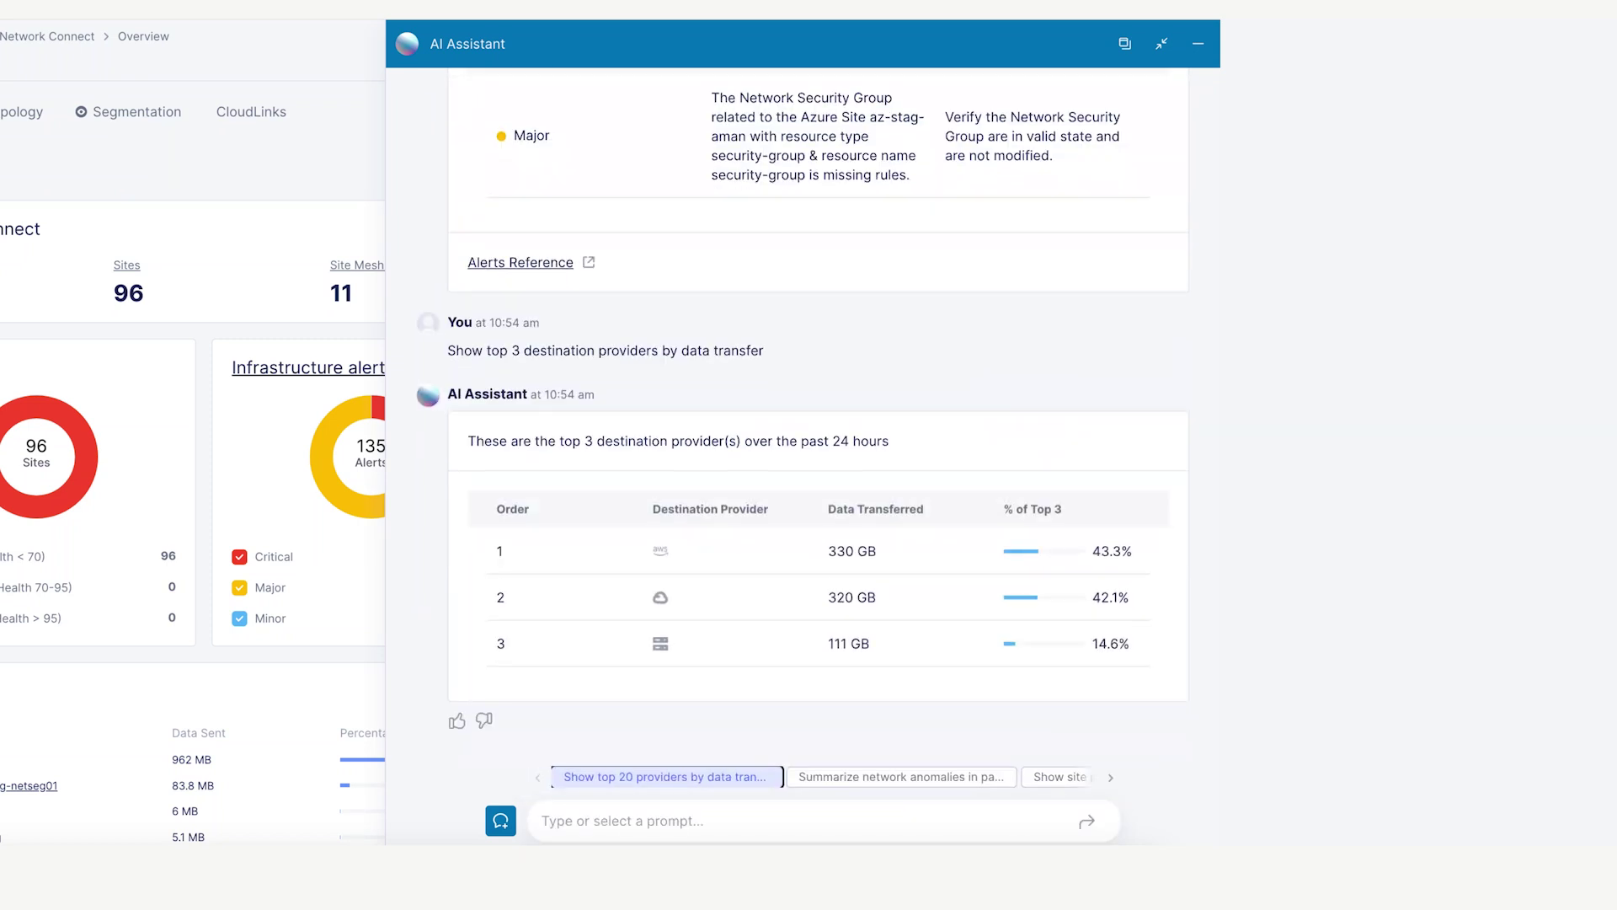
pyautogui.click(973, 779)
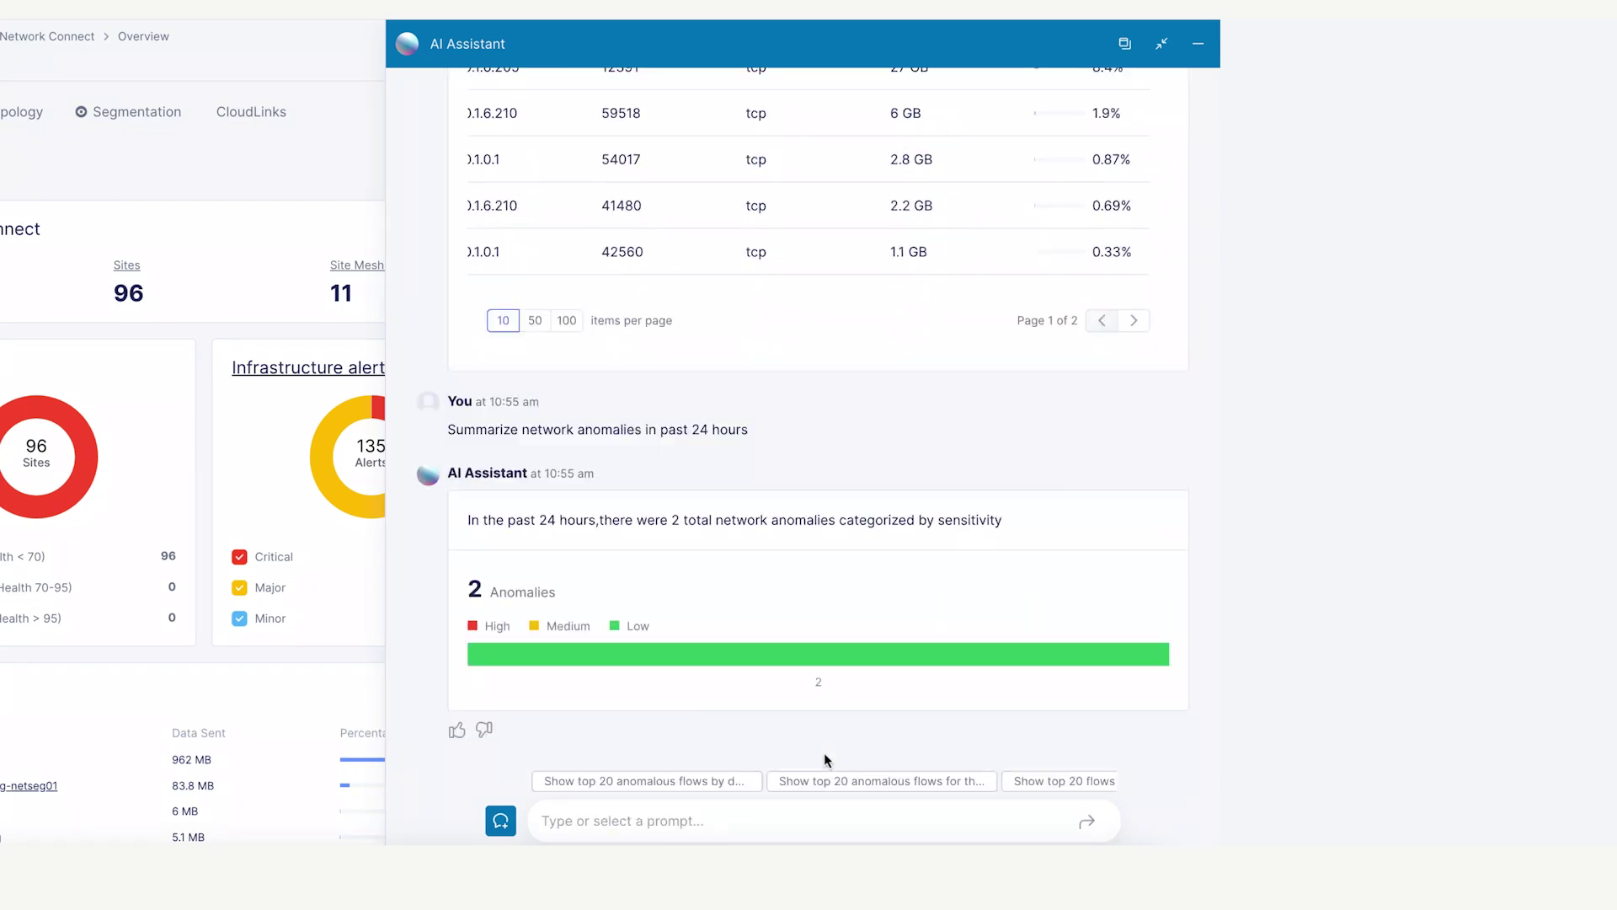
pyautogui.click(838, 779)
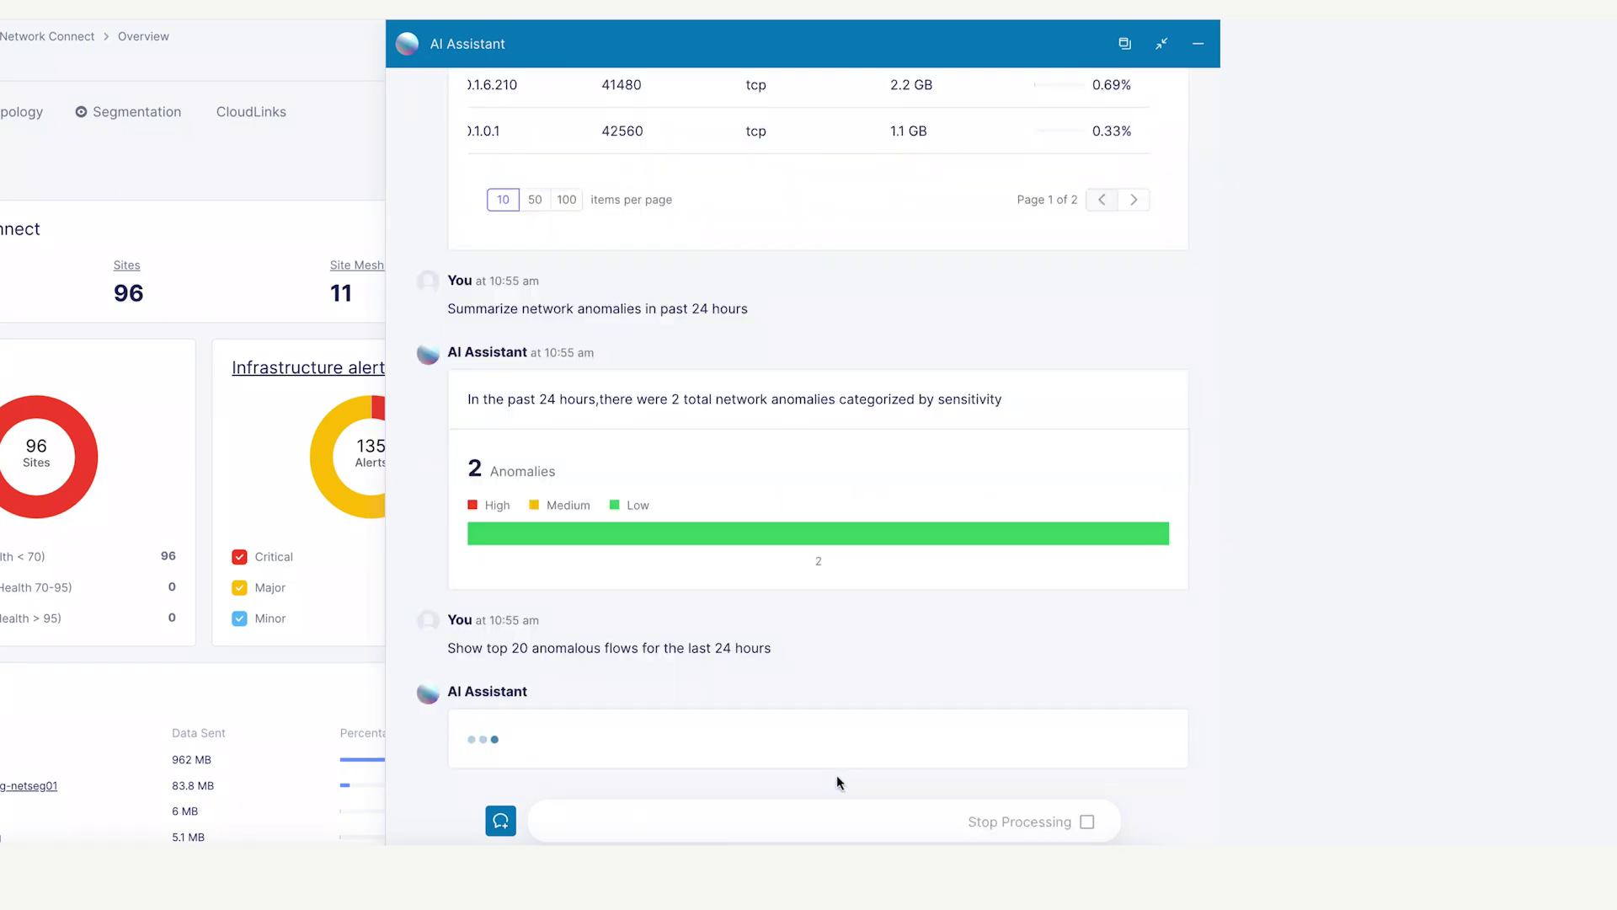